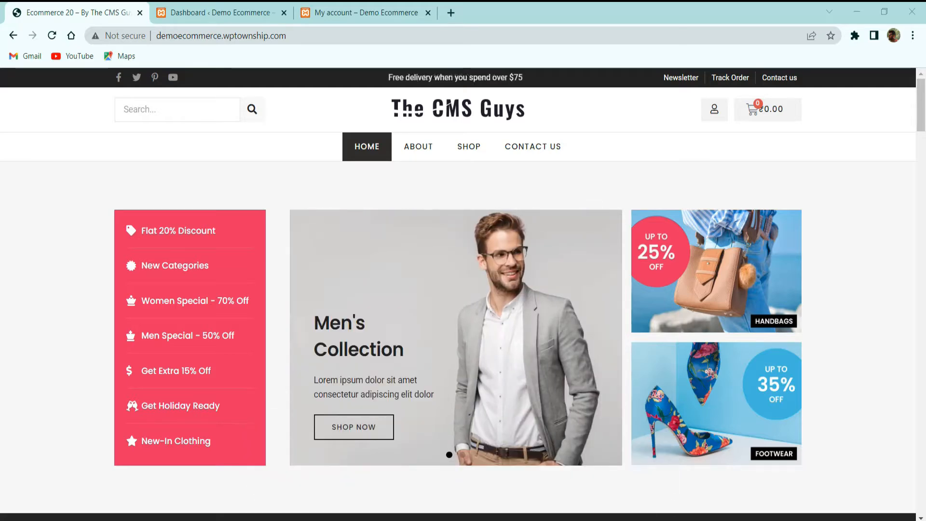
# Step: Switch to the Demo Ecommerce admin dashboard and open the Set up tax task from the WooCommerce home page
pyautogui.click(226, 19)
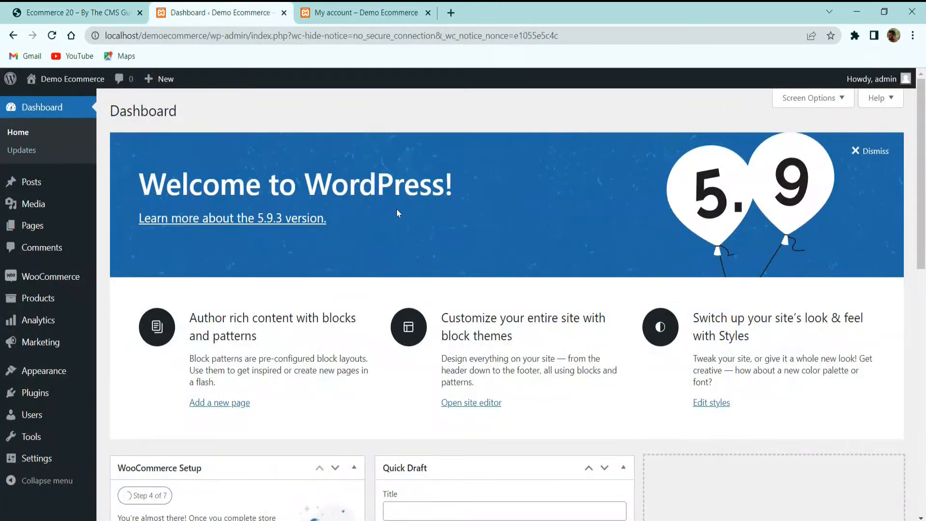
pyautogui.click(39, 276)
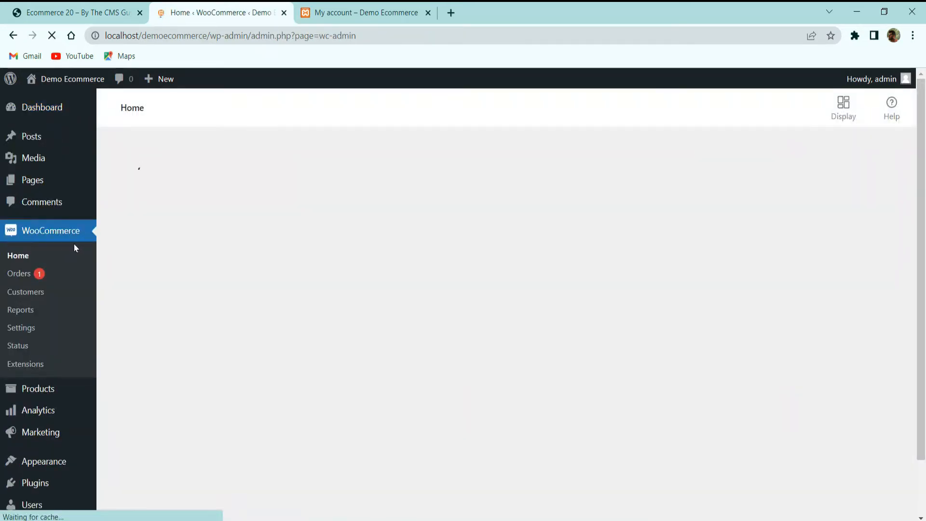
pyautogui.scroll(-2, 359, 220)
pyautogui.scroll(2, 386, 245)
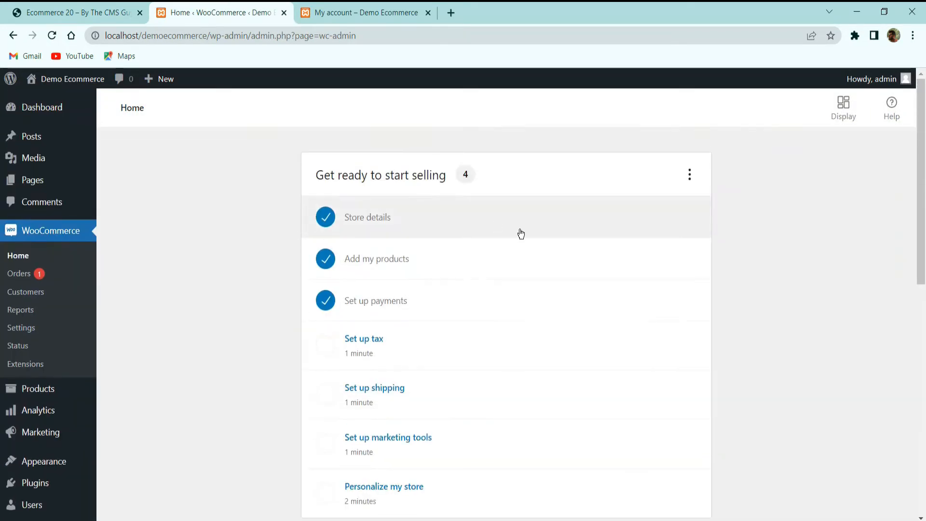
pyautogui.click(361, 343)
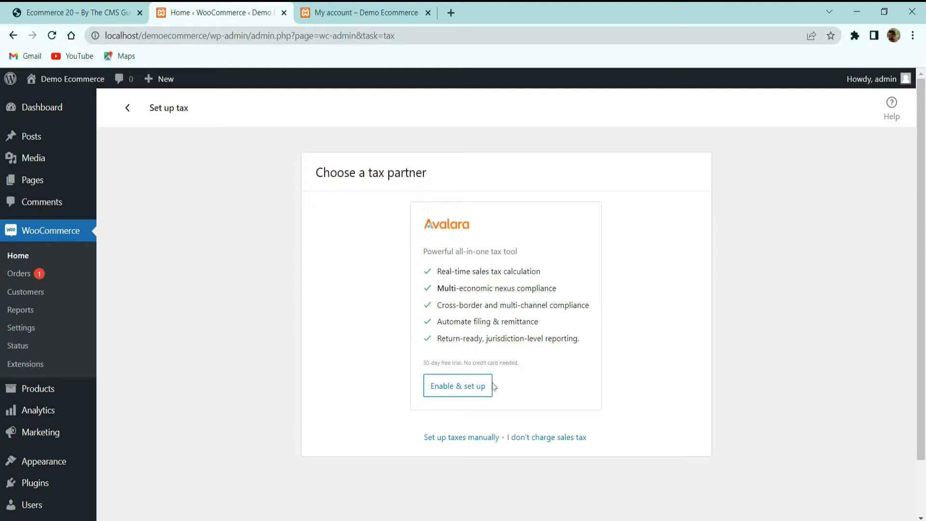
# Step: Choose to set up taxes manually instead of using Avalara, and open the general tax options
pyautogui.click(464, 441)
pyautogui.moveTo(430, 363); pyautogui.dragTo(522, 365)
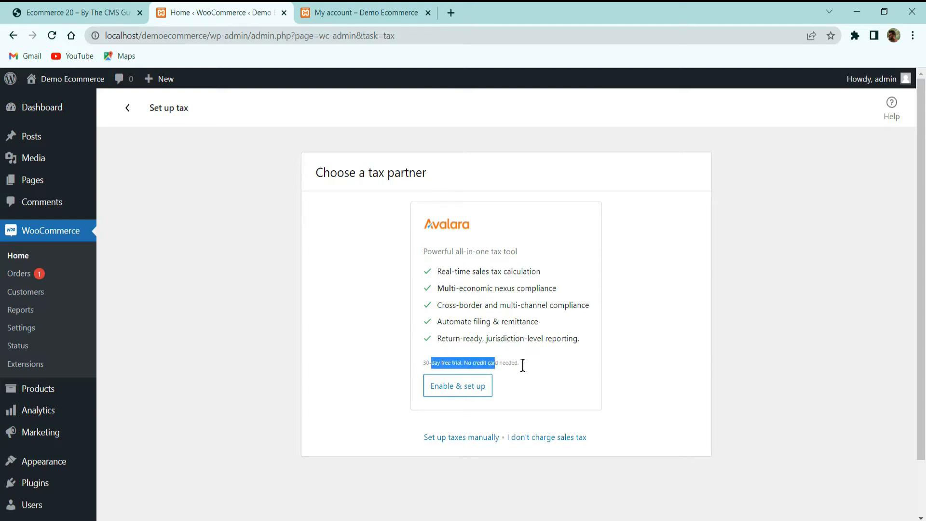
pyautogui.click(475, 284)
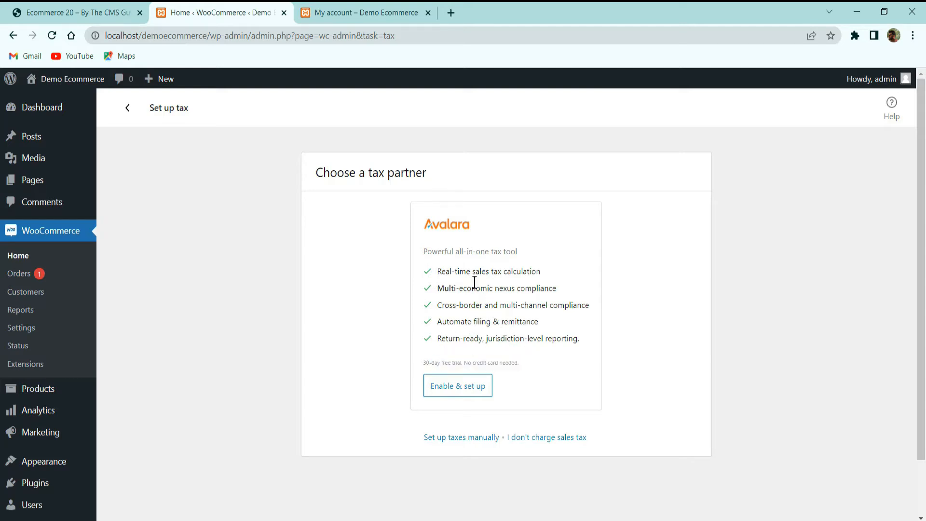
pyautogui.click(453, 440)
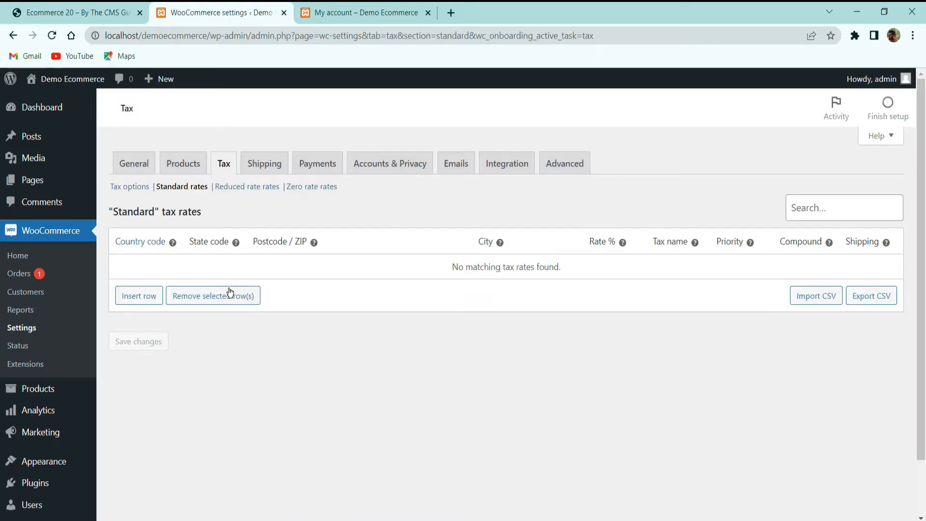
pyautogui.click(131, 195)
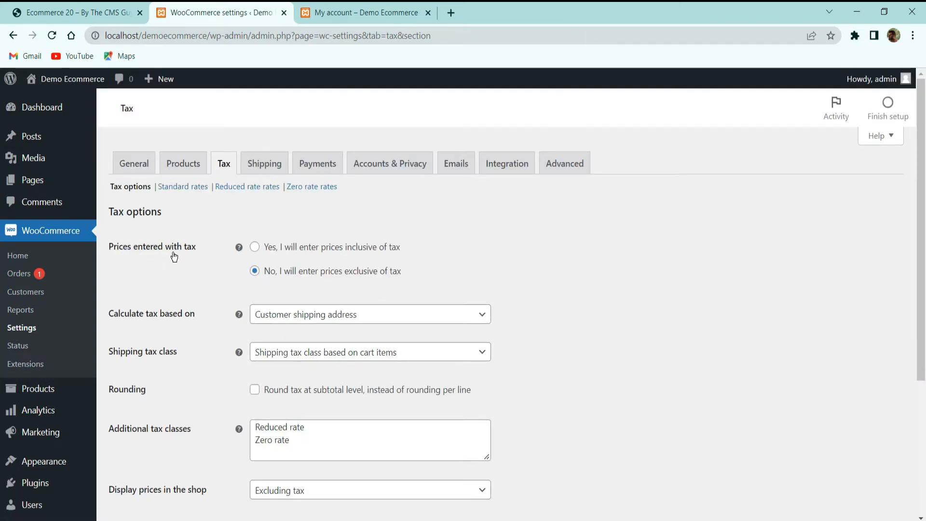
# Step: Configure the tax options with prices entered exclusive of tax, calculation by customer shipping address and shipping tax class based on cart items
pyautogui.click(281, 255)
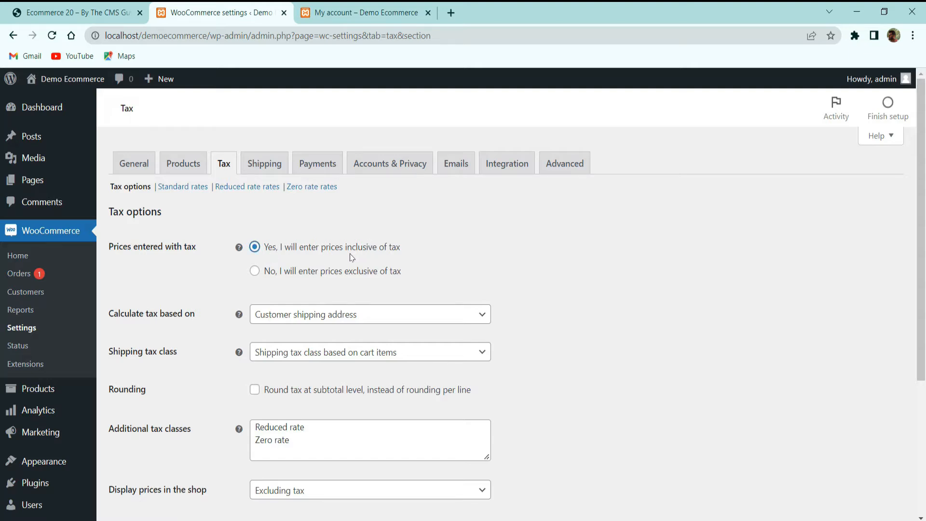
pyautogui.click(311, 273)
pyautogui.click(312, 319)
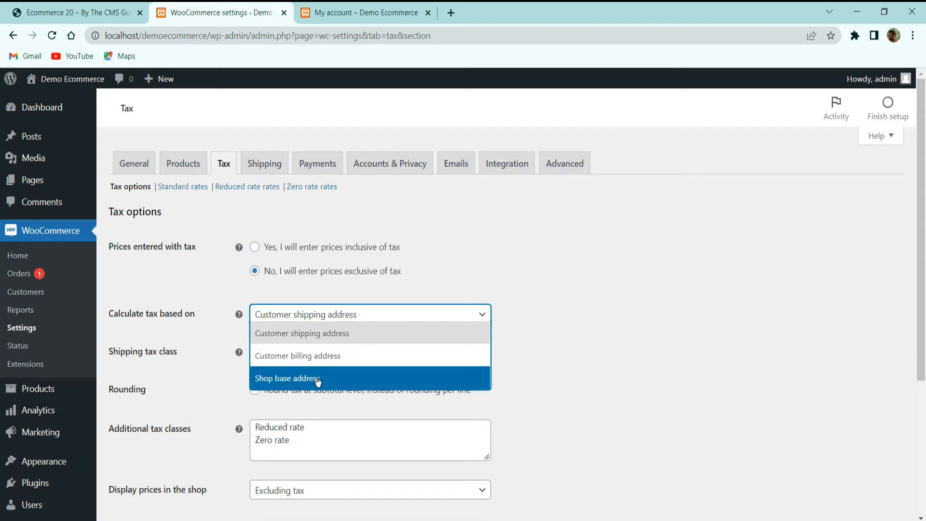
pyautogui.click(416, 337)
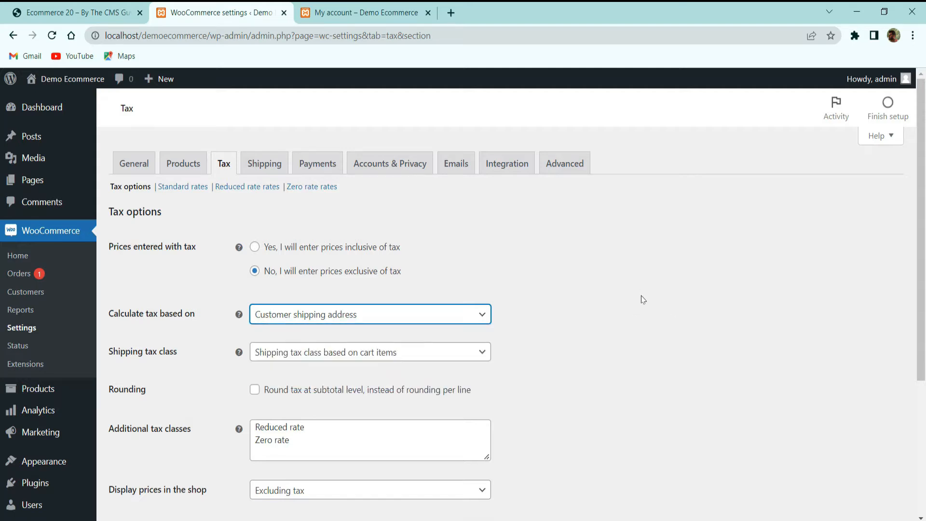
pyautogui.click(317, 360)
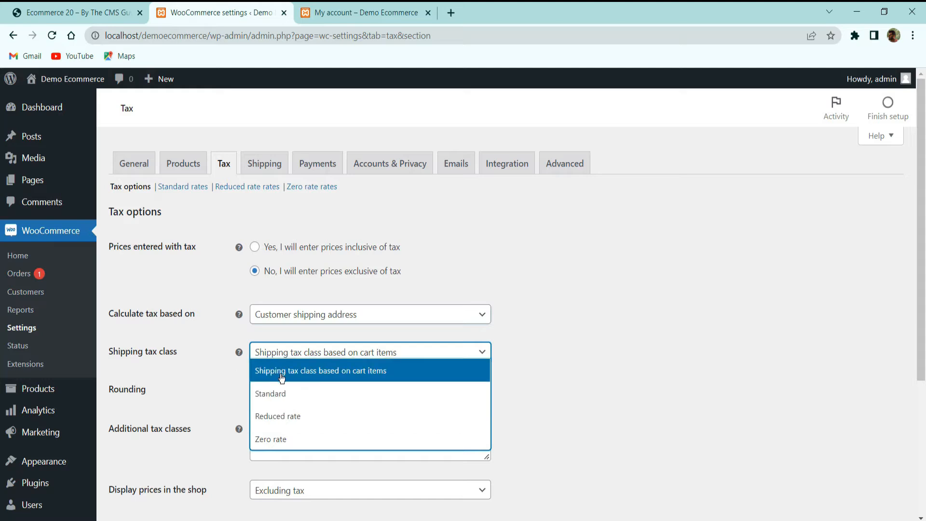
pyautogui.click(336, 379)
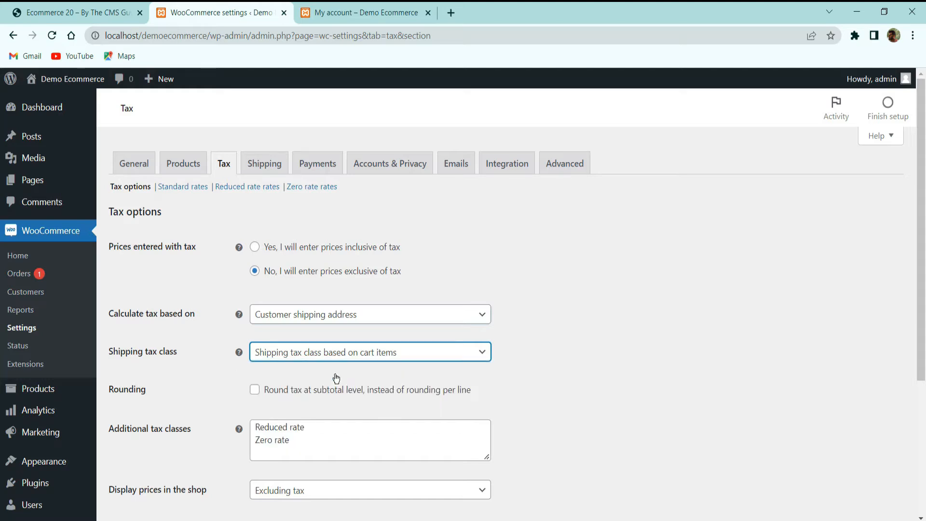
# Step: Add GST18 on a new line of the additional tax classes
pyautogui.scroll(-3, 374, 372)
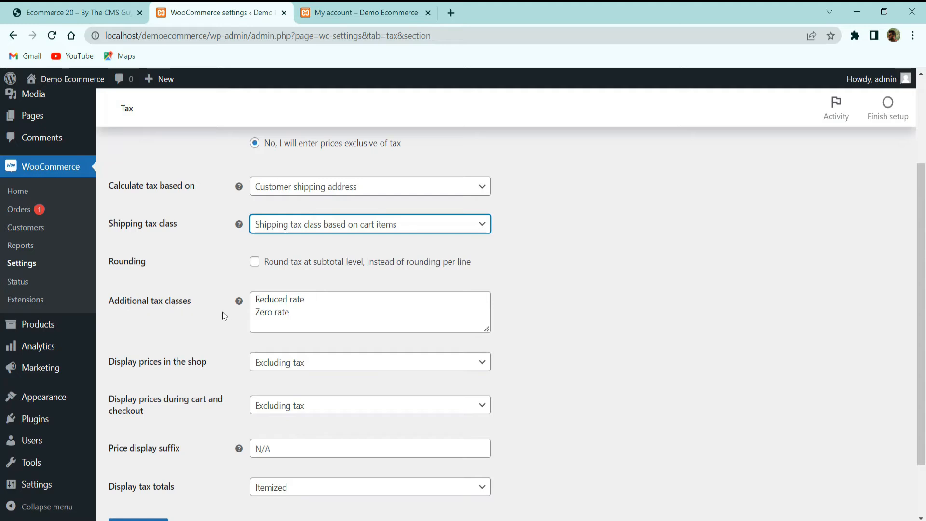
pyautogui.click(318, 313)
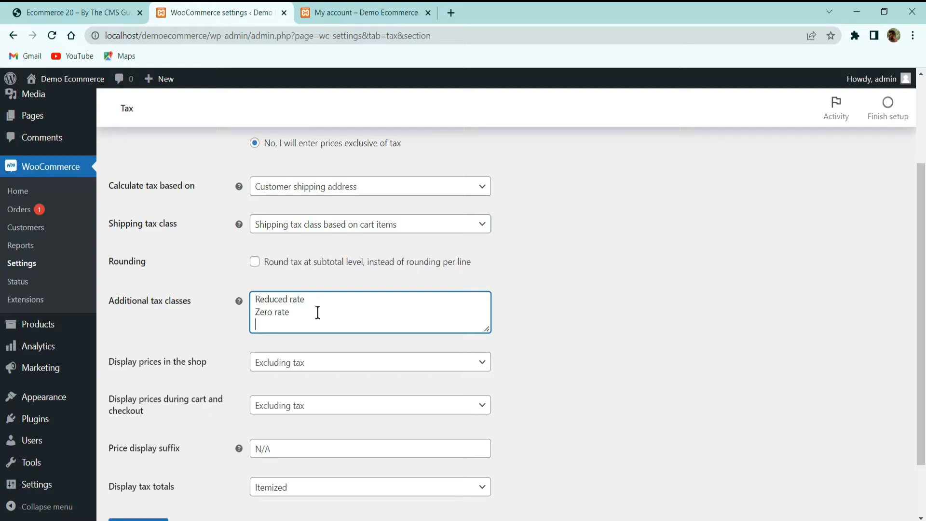
pyautogui.write('GS')
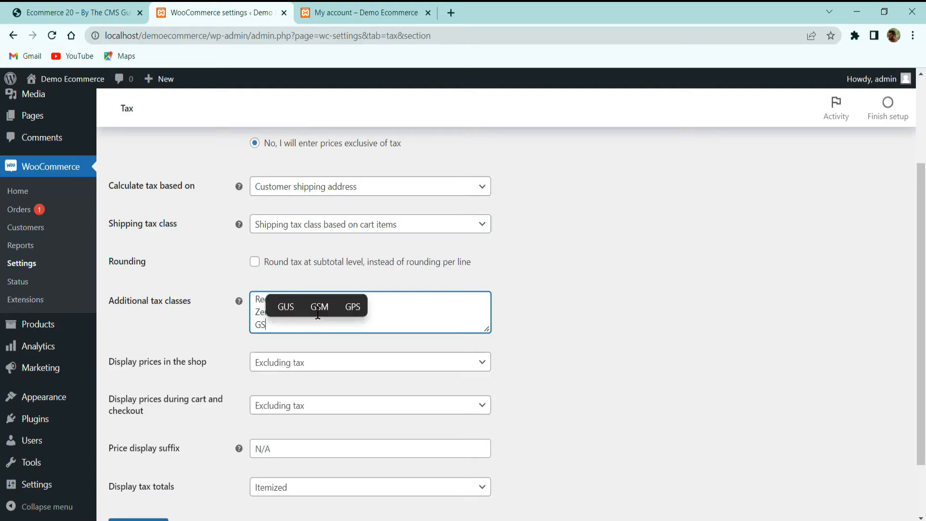
pyautogui.write('T18')
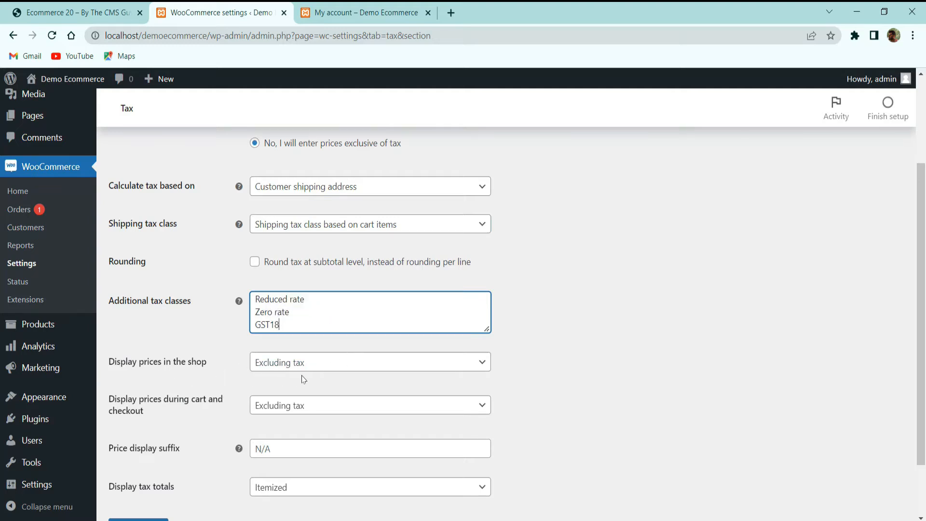
# Step: Set shop prices to display excluding tax and save the tax options
pyautogui.click(350, 367)
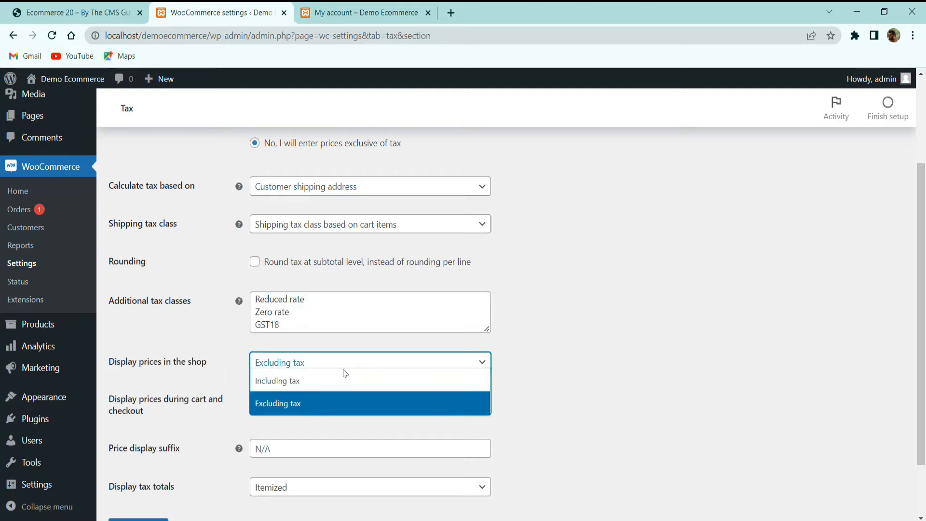
pyautogui.click(342, 378)
pyautogui.click(329, 369)
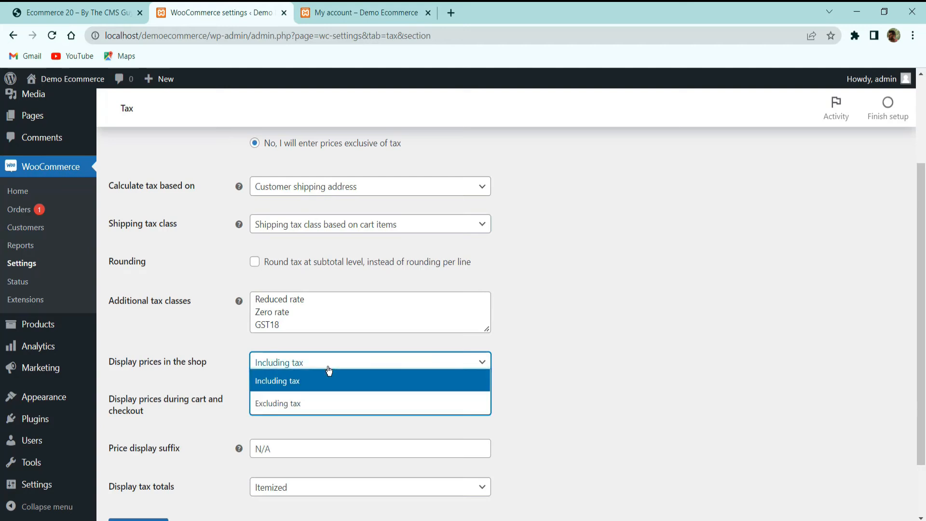
pyautogui.click(309, 403)
pyautogui.scroll(-2, 261, 440)
pyautogui.click(139, 454)
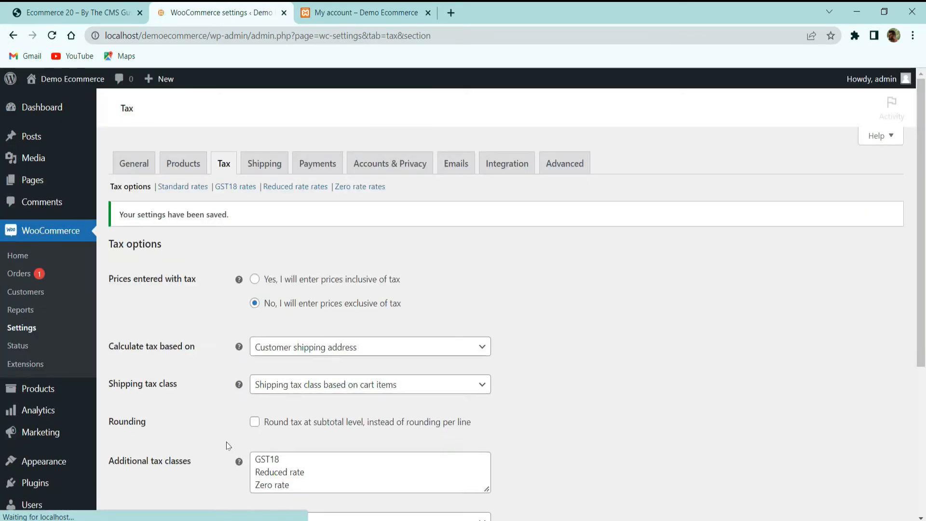
# Step: Insert a new row in the GST18 tax rates and set its country code to India (IN)
pyautogui.scroll(-5, 347, 345)
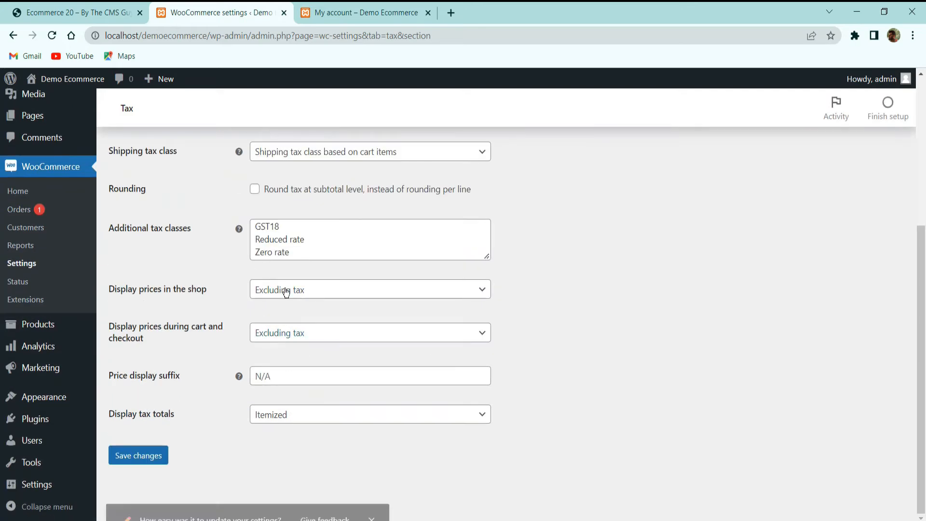
pyautogui.scroll(5, 285, 368)
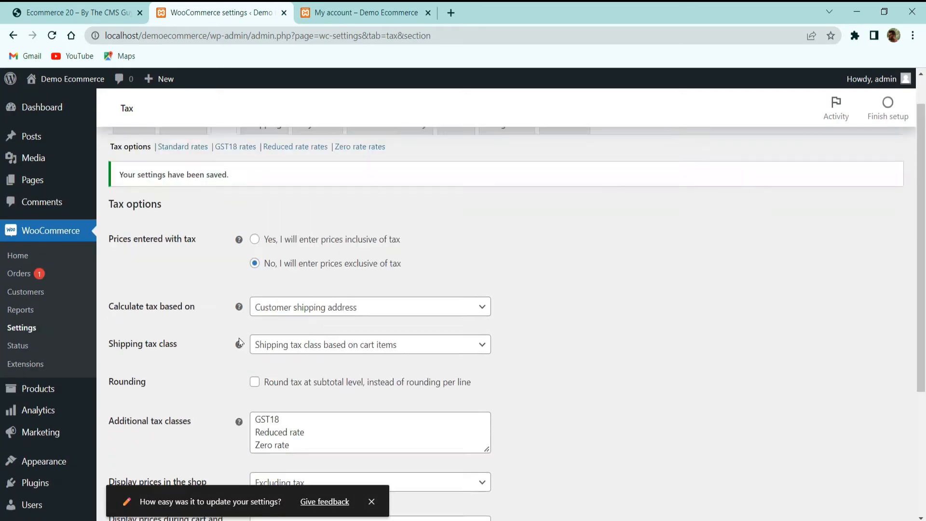
pyautogui.click(236, 187)
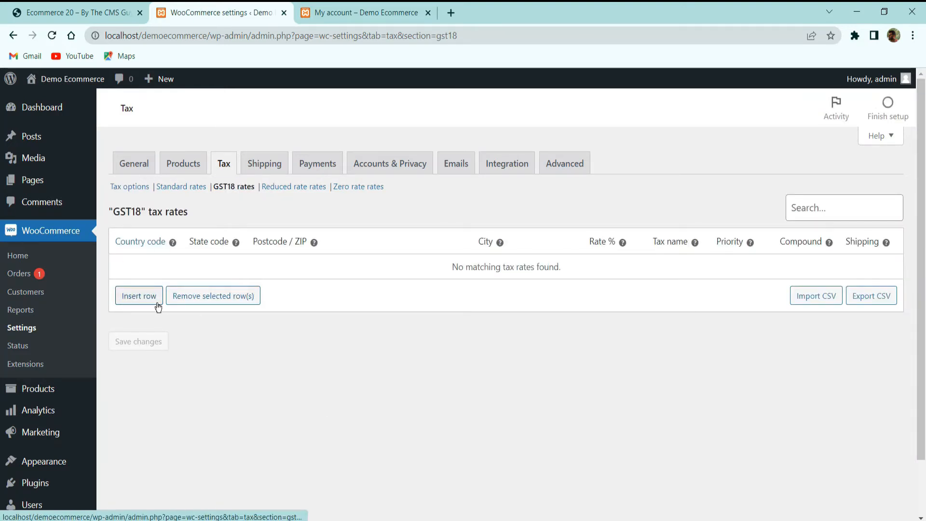
pyautogui.click(139, 301)
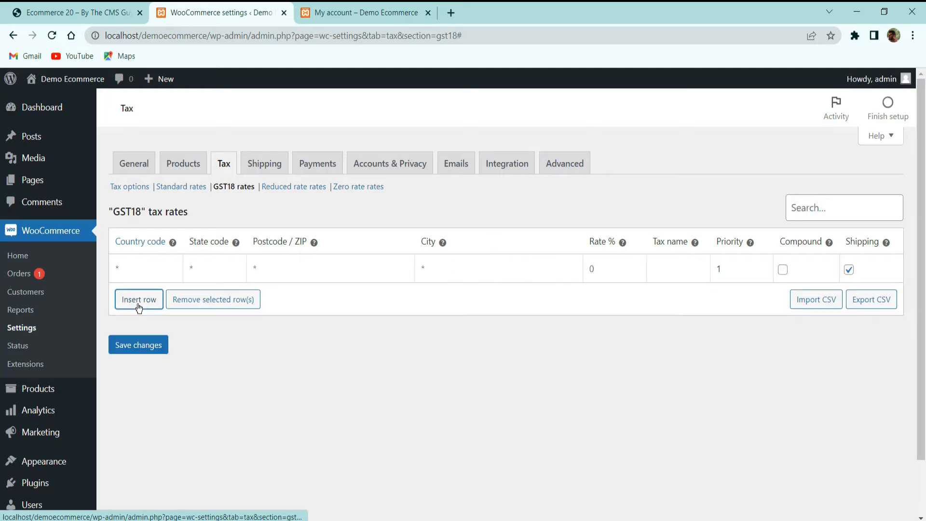
pyautogui.click(152, 272)
pyautogui.write('IN')
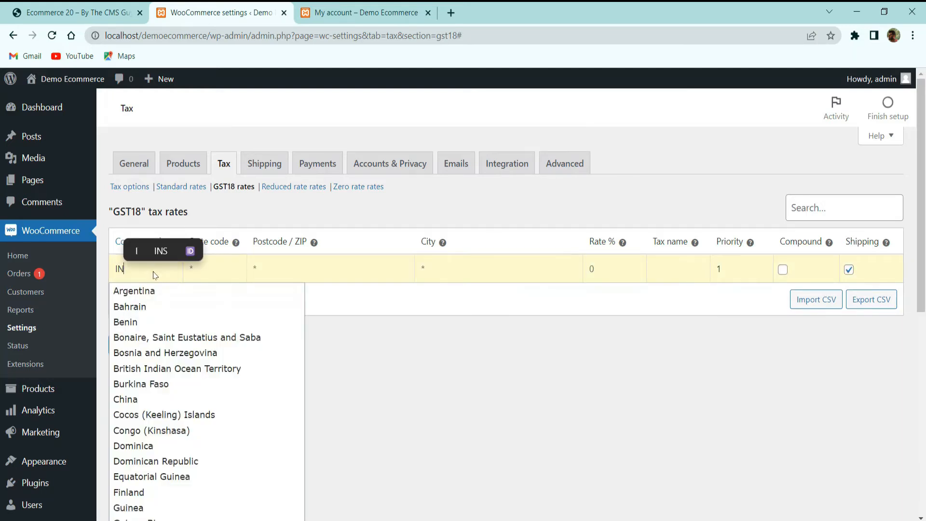
pyautogui.write('DI')
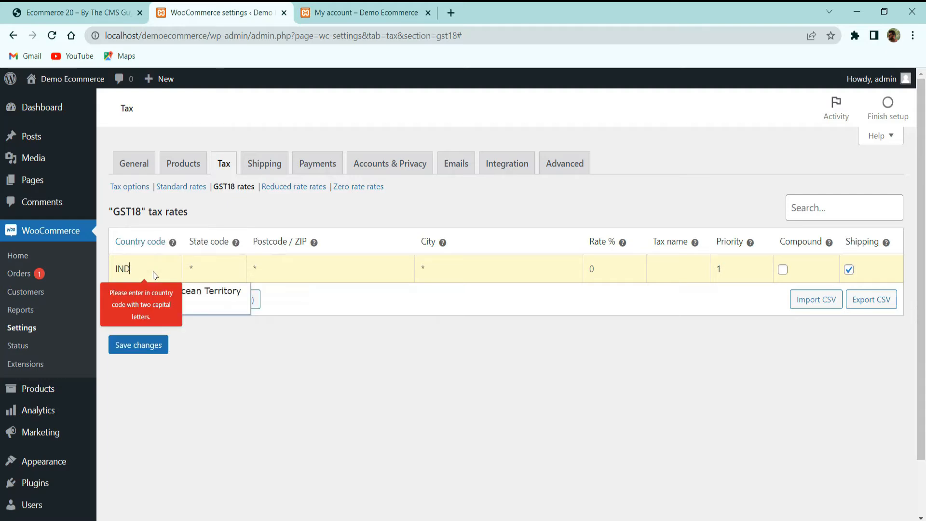
pyautogui.press('BackSpace')
pyautogui.scroll(-5, 183, 337)
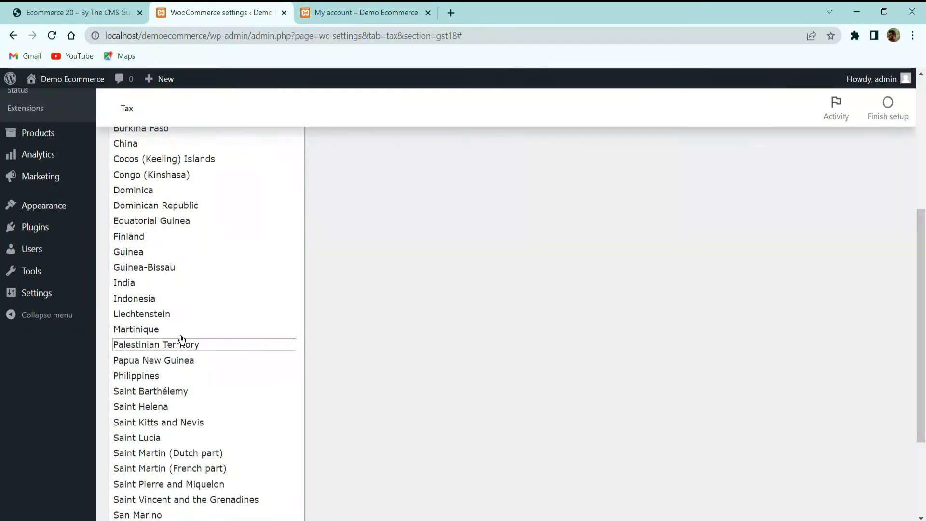
pyautogui.click(186, 284)
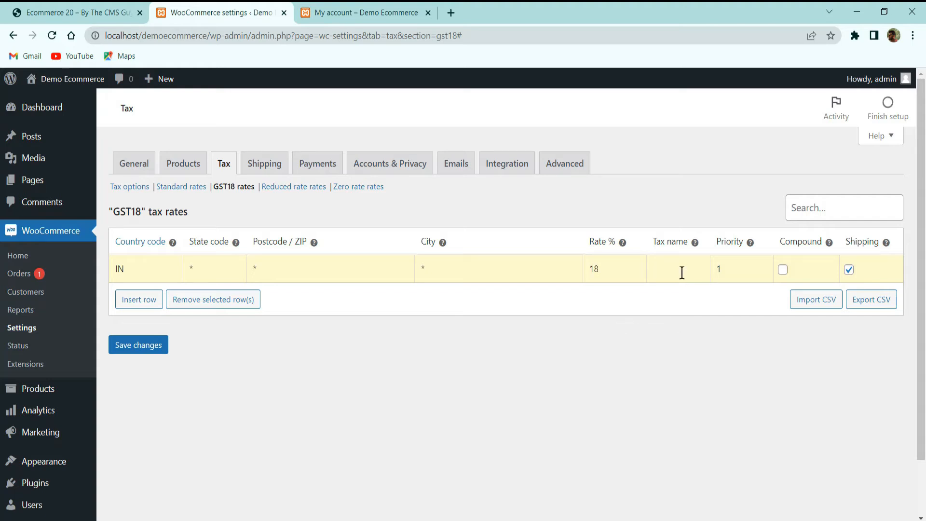
# Step: Give the India row a rate of 18 % and the tax name GST 18, leave Compound off, and save the changes
pyautogui.write('ST 18')
pyautogui.click(783, 270)
pyautogui.click(783, 269)
pyautogui.moveTo(830, 243)
pyautogui.click(130, 345)
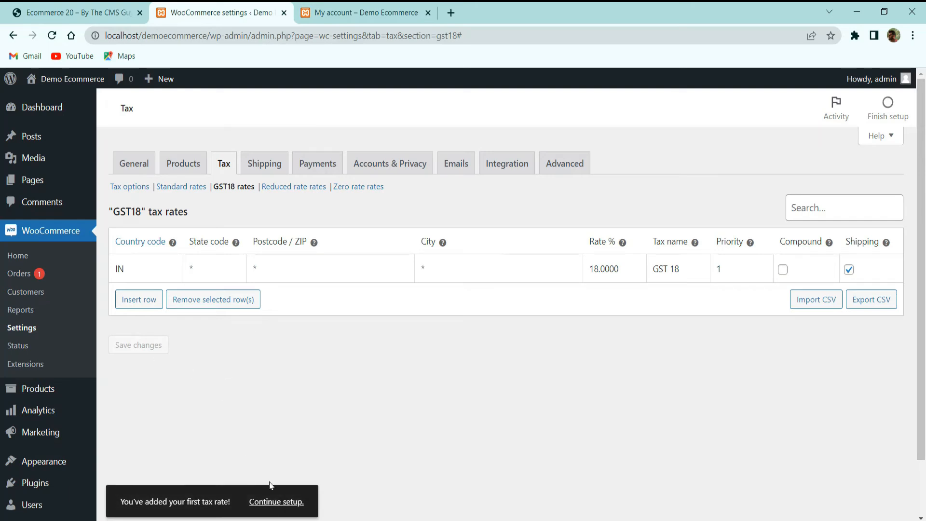
# Step: Continue the store setup and look over the remaining setup tasks and inbox messages on the WooCommerce home page
pyautogui.click(282, 503)
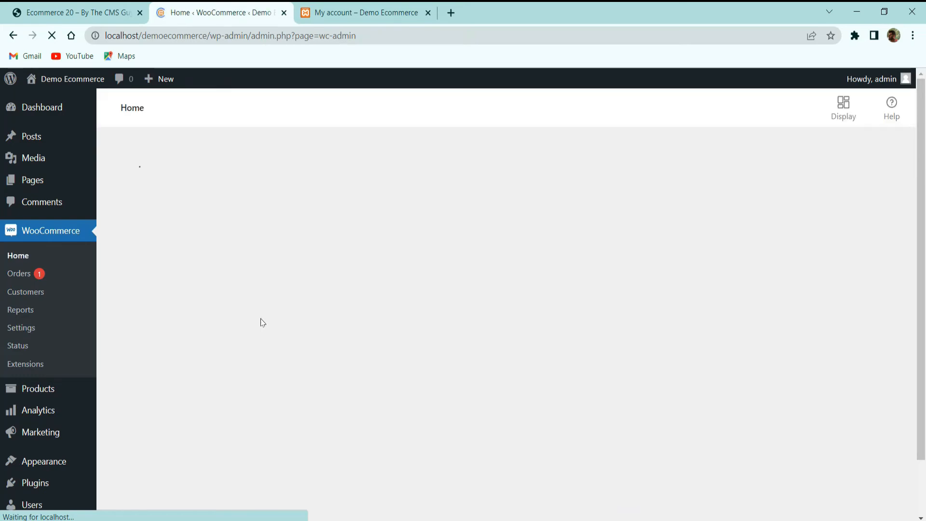
pyautogui.scroll(-3, 400, 289)
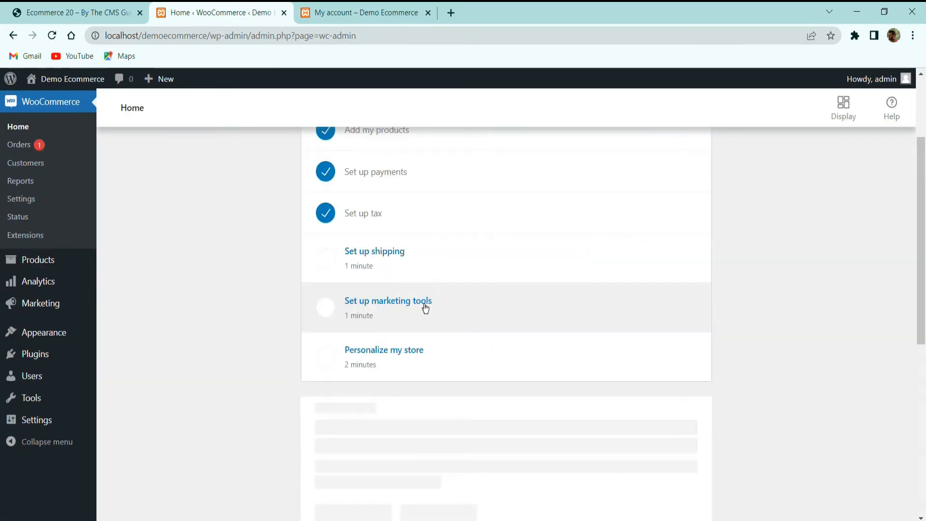
pyautogui.scroll(3, 424, 307)
pyautogui.scroll(-4, 415, 316)
pyautogui.scroll(-1, 433, 324)
pyautogui.scroll(4, 432, 326)
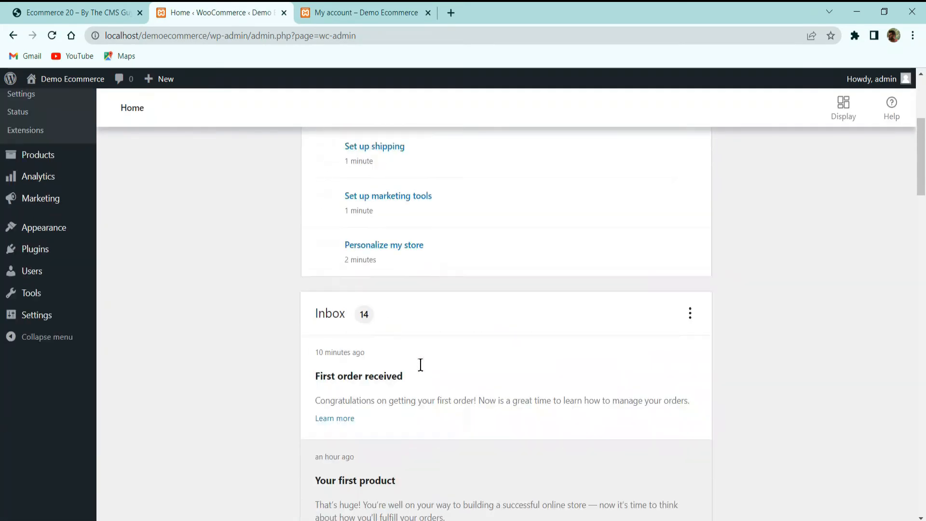
pyautogui.scroll(-5, 419, 368)
pyautogui.scroll(-8, 405, 277)
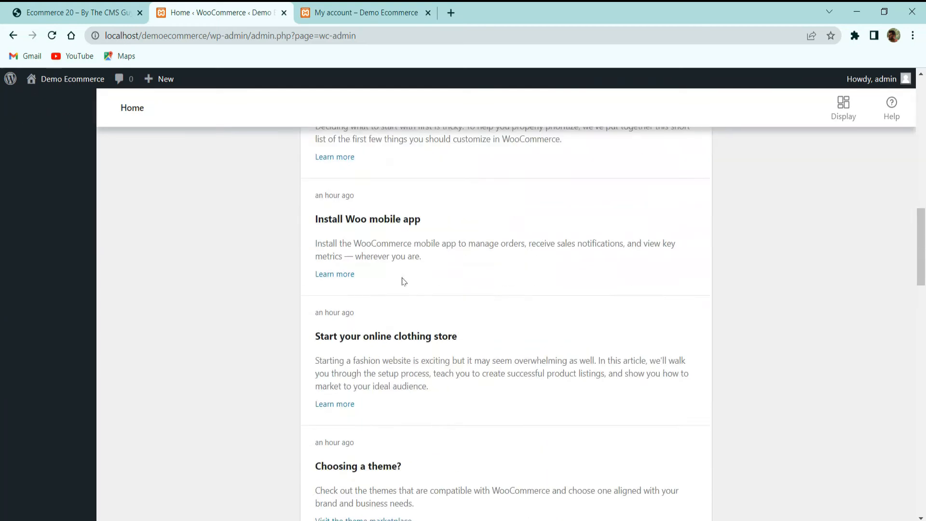
pyautogui.scroll(5, 432, 343)
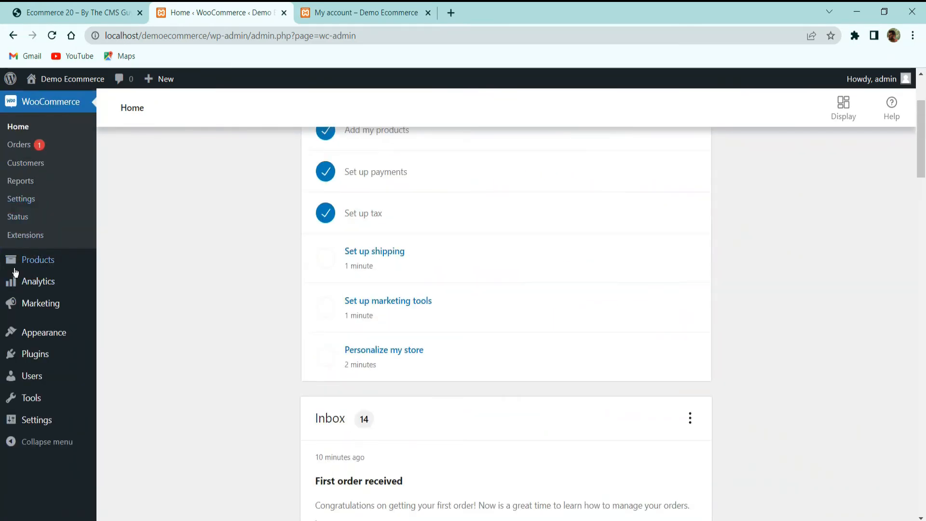
# Step: Open the Dat Divi Engine Life Crop-top (3-Tone) product for editing and look through its product data, including the shipping fields
pyautogui.click(46, 267)
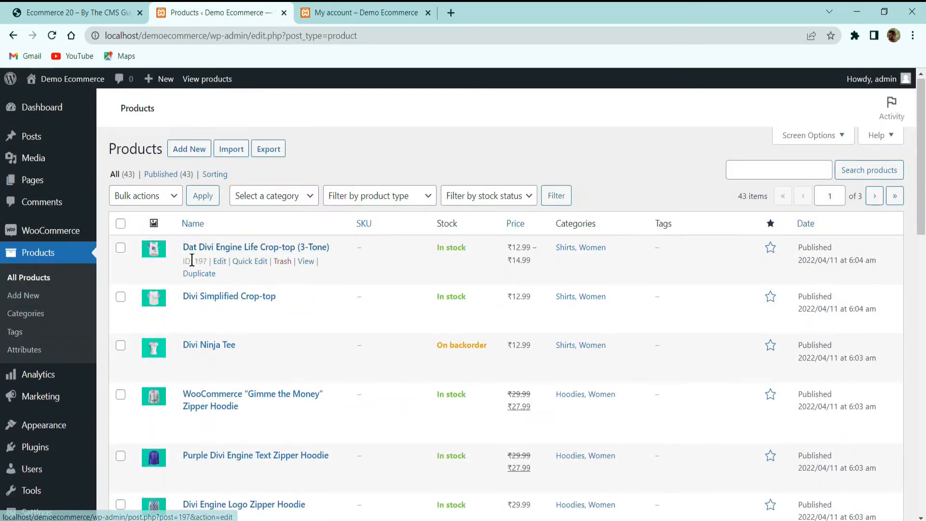
pyautogui.click(215, 266)
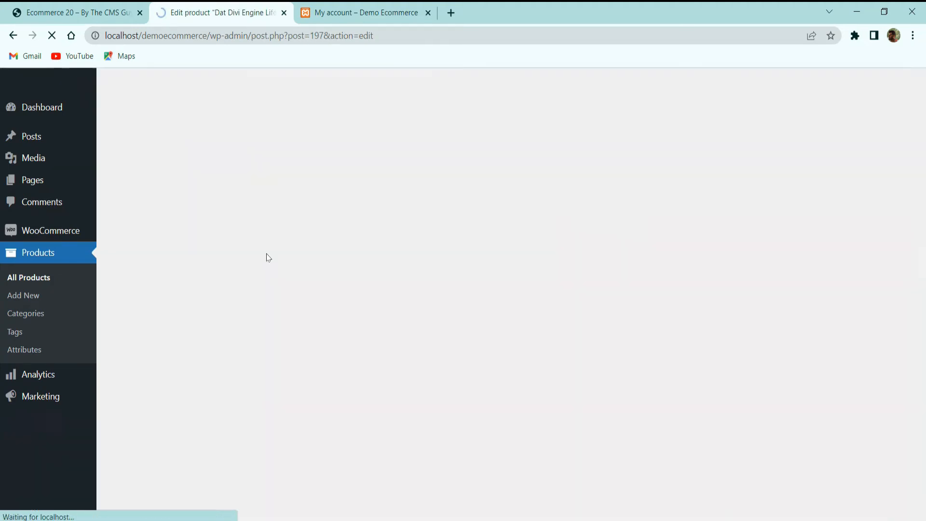
pyautogui.scroll(-5, 226, 267)
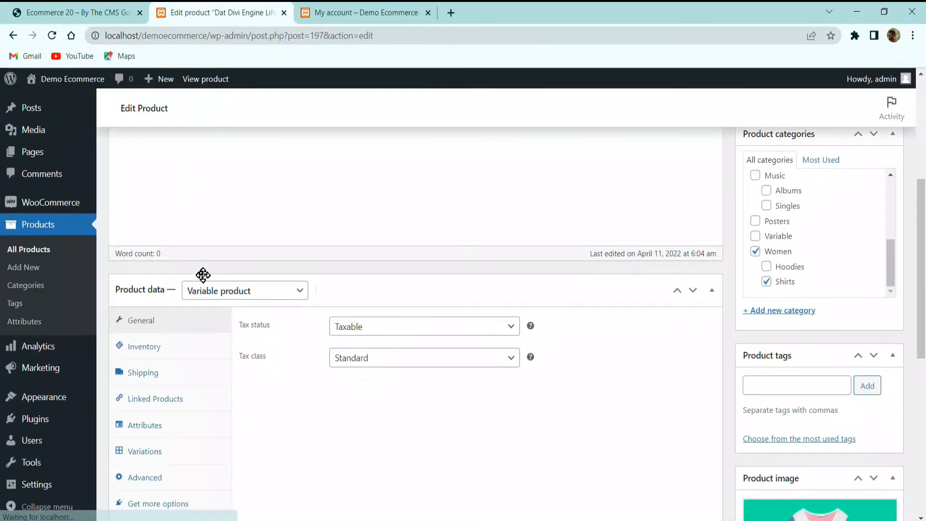
pyautogui.scroll(-3, 218, 291)
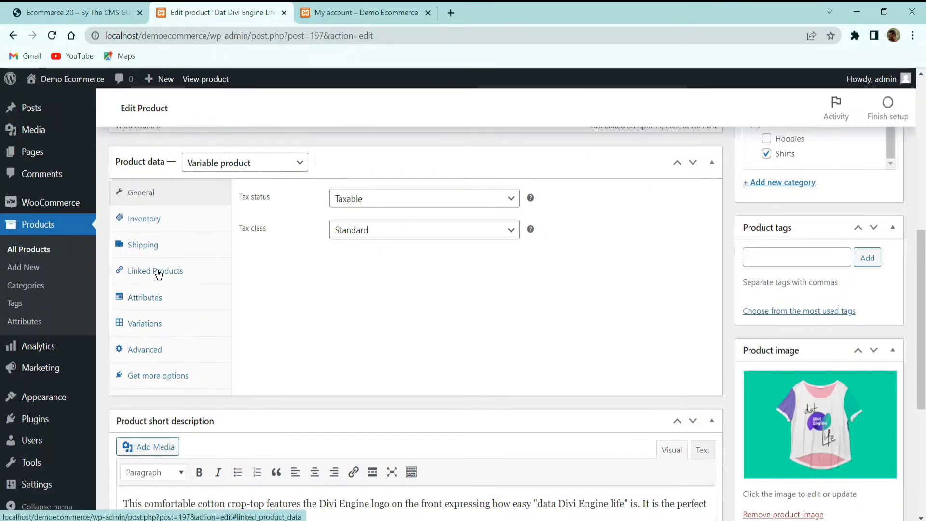
pyautogui.click(156, 247)
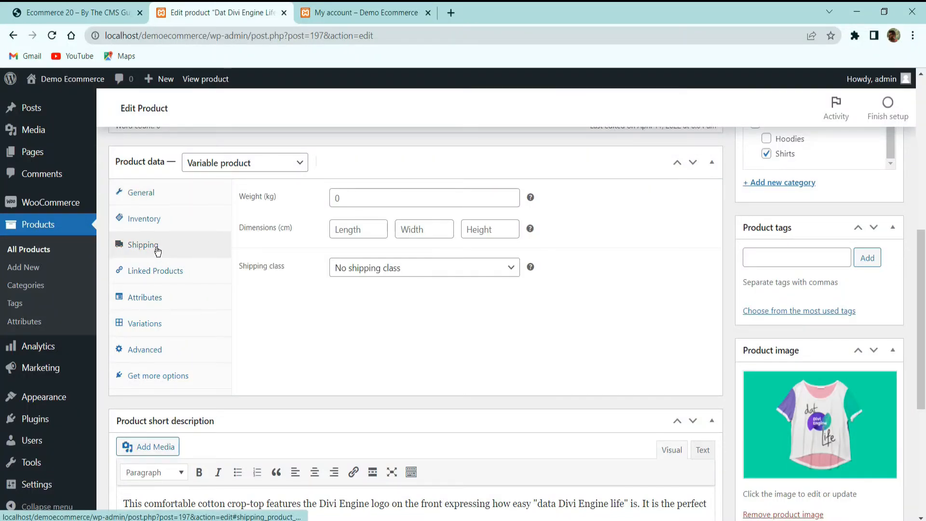
# Step: Keep the crop-top's tax status as Taxable, set its tax class to GST18, and update the product
pyautogui.click(168, 202)
pyautogui.click(403, 202)
pyautogui.click(400, 213)
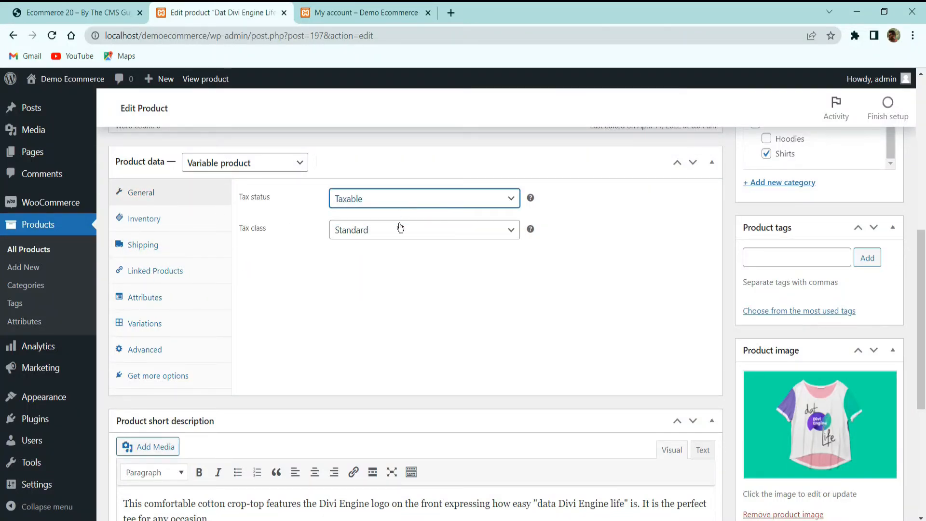
pyautogui.click(399, 231)
pyautogui.click(368, 259)
pyautogui.scroll(5, 595, 310)
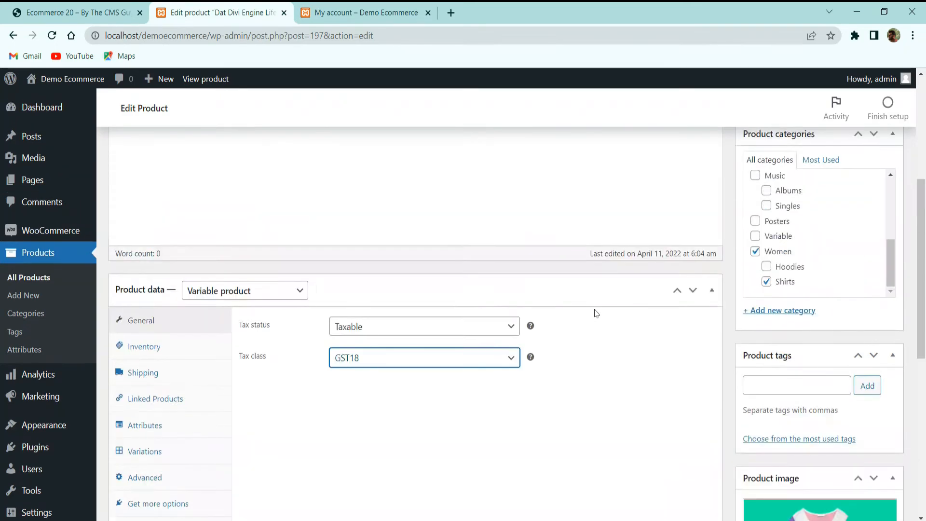
pyautogui.click(890, 221)
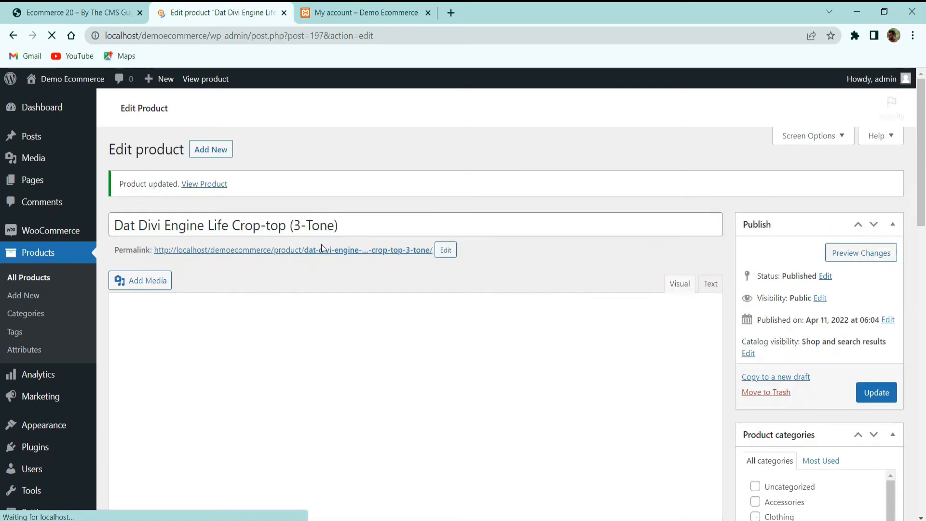
# Step: Open the crop-top's store page in a new browser tab and add one in size Large to the cart
pyautogui.keyDown('ctrl'); pyautogui.click(323, 250); pyautogui.keyUp('ctrl')
pyautogui.click(476, 10)
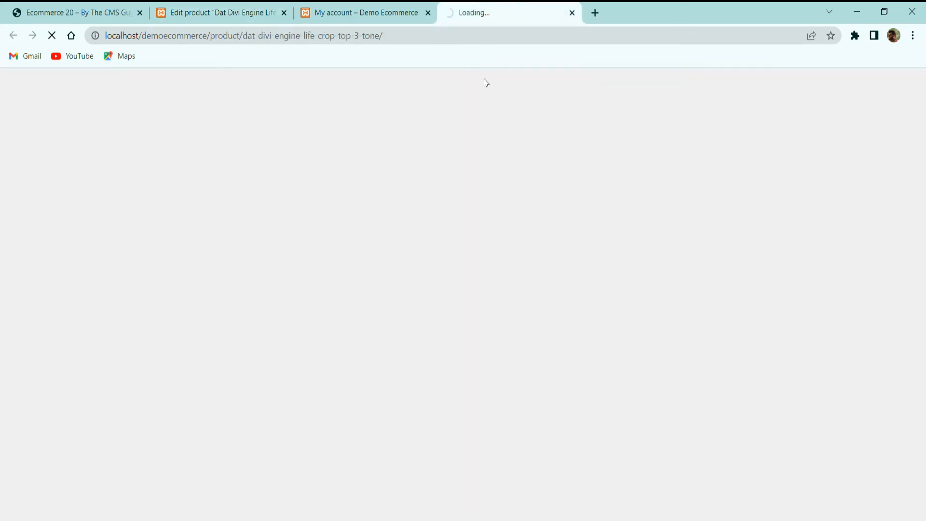
pyautogui.scroll(-3, 533, 229)
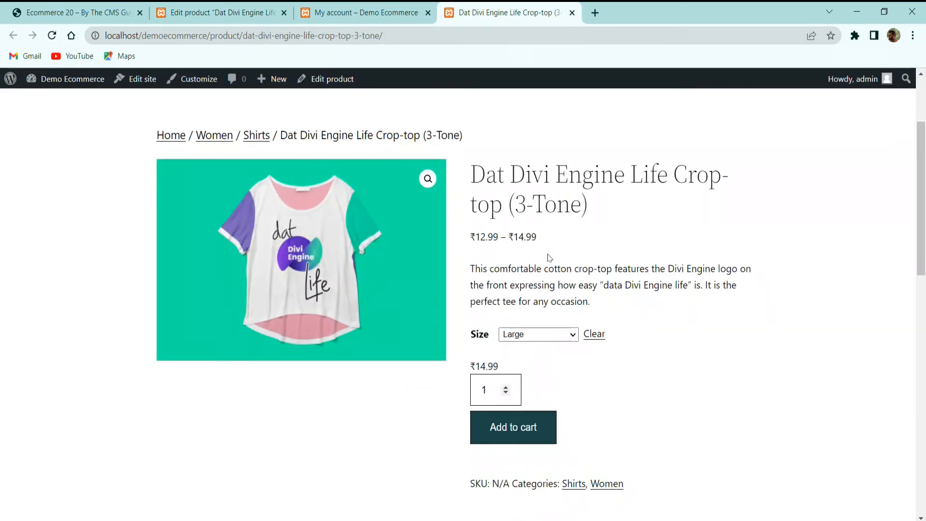
pyautogui.click(541, 337)
pyautogui.click(453, 398)
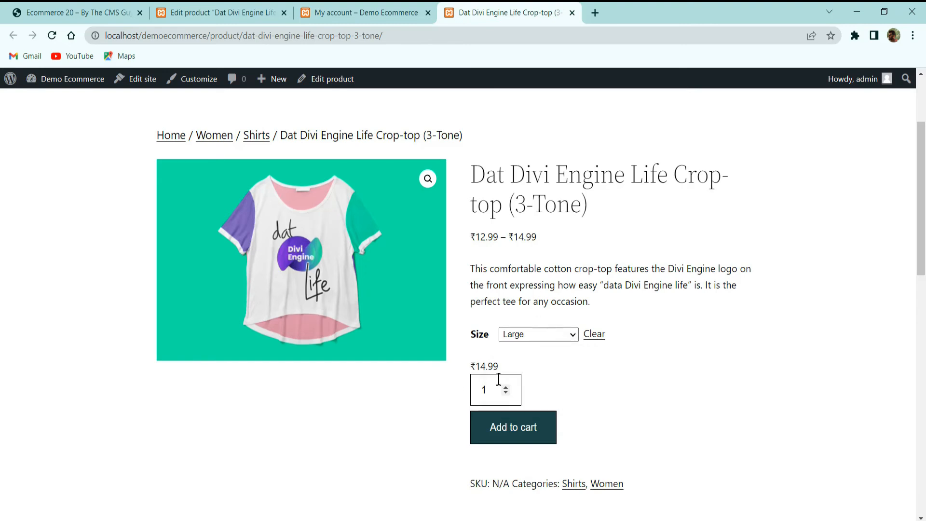
pyautogui.click(515, 423)
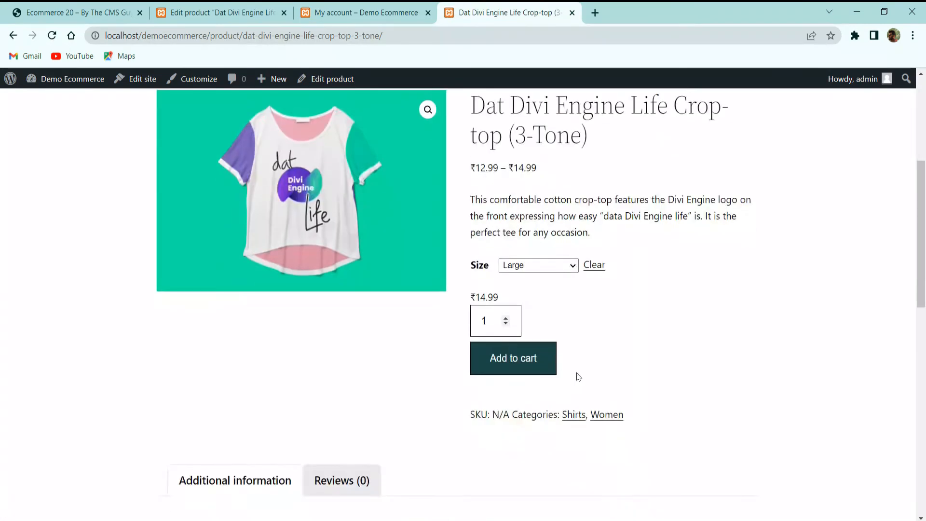
# Step: View the cart and check the subtotal, GST 18 amount and total in the cart totals
pyautogui.click(716, 180)
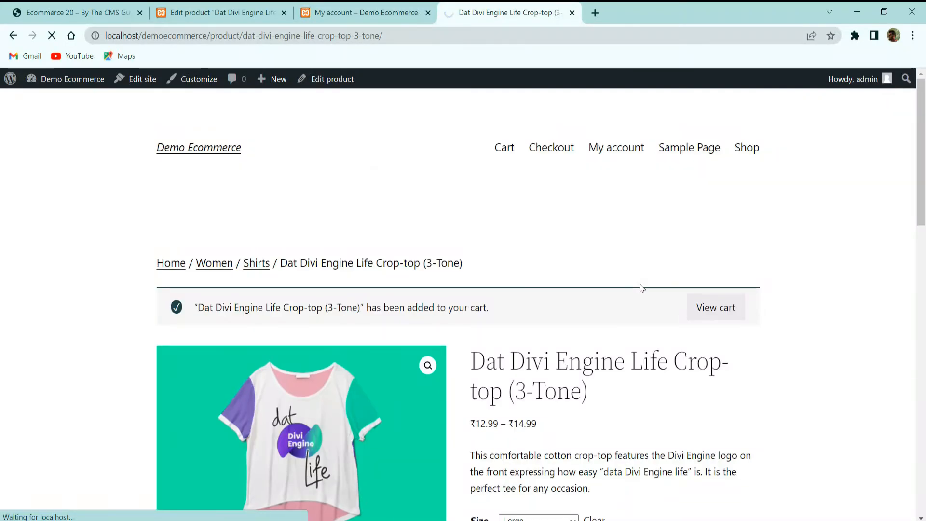
pyautogui.scroll(-4, 643, 288)
pyautogui.scroll(-2, 645, 289)
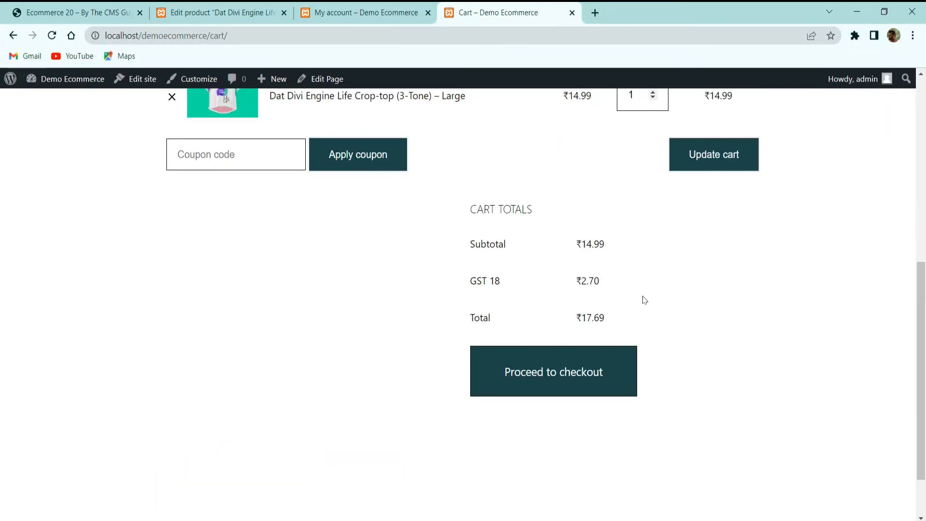
pyautogui.moveTo(466, 283); pyautogui.dragTo(635, 299)
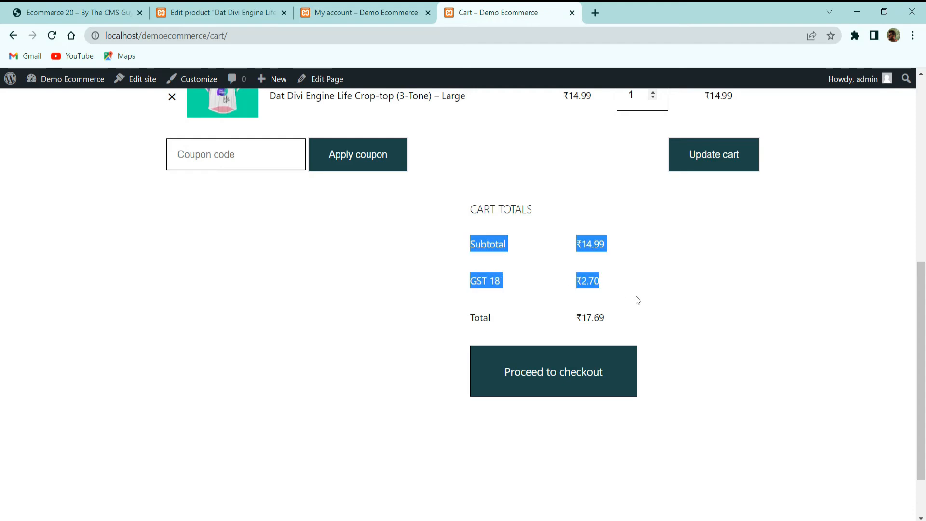
pyautogui.click(597, 286)
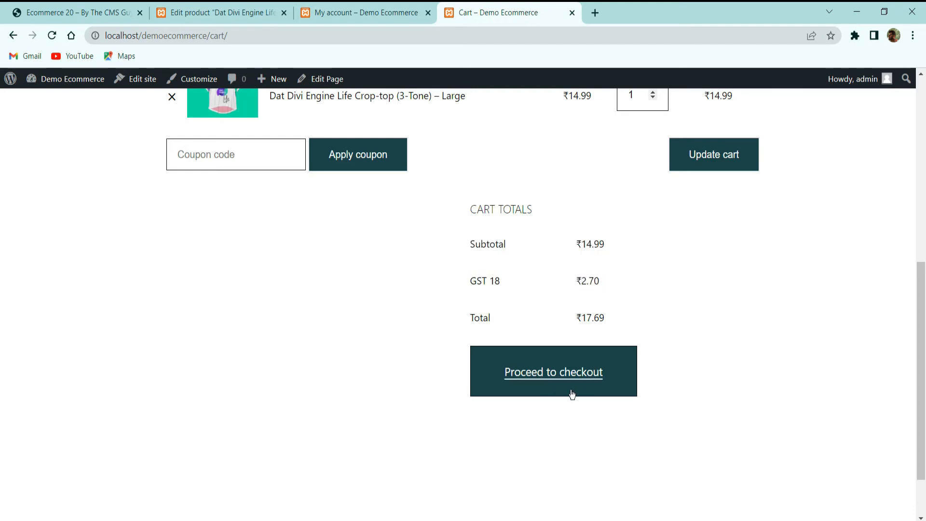
pyautogui.moveTo(598, 320); pyautogui.dragTo(616, 320)
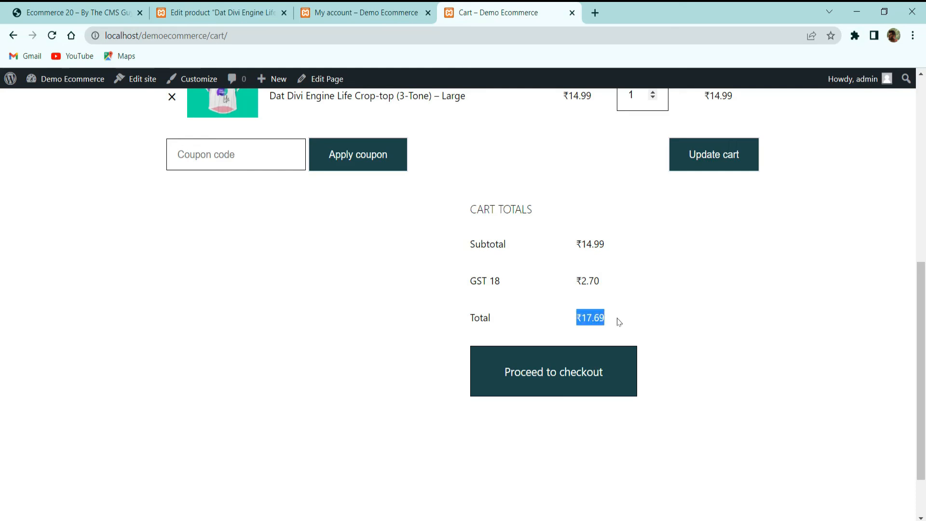
pyautogui.click(619, 317)
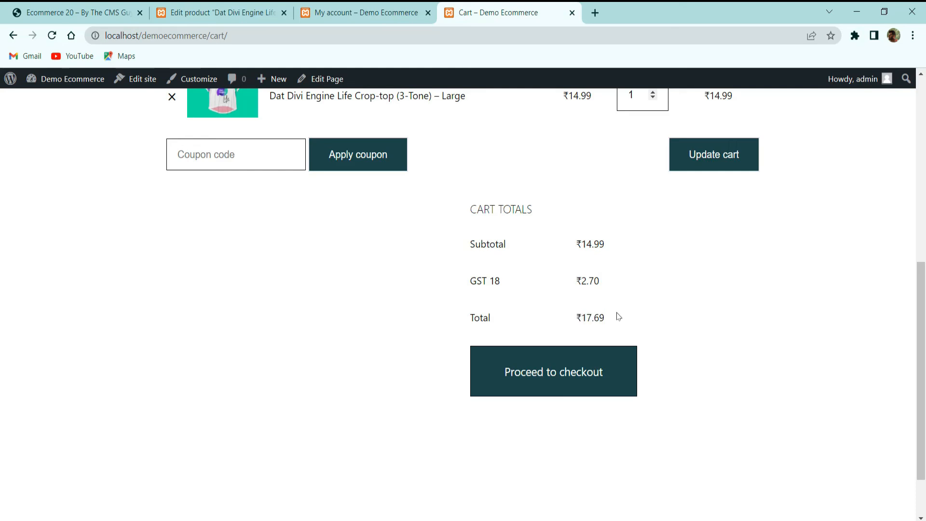
pyautogui.scroll(8, 614, 317)
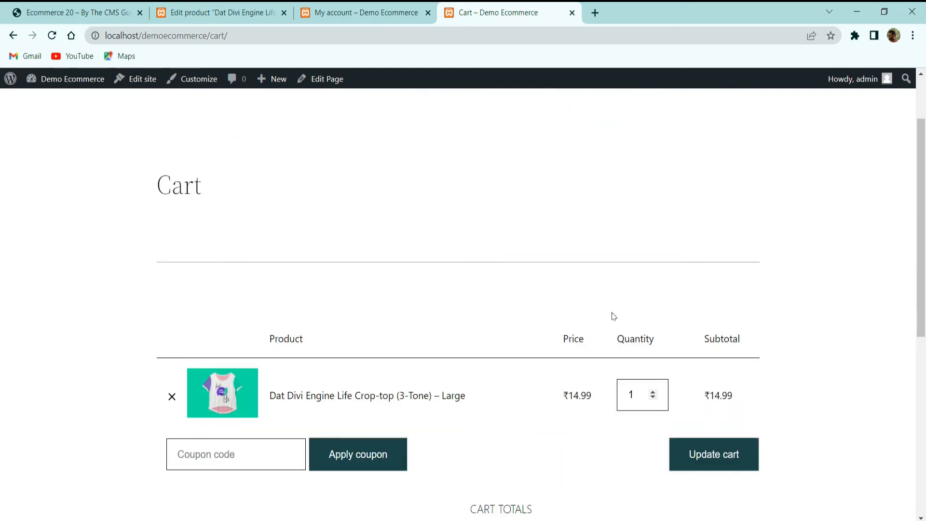
# Step: Return to the WooCommerce tax options in the admin, set the display of prices in the shop to Including tax, and save the changes
pyautogui.click(359, 14)
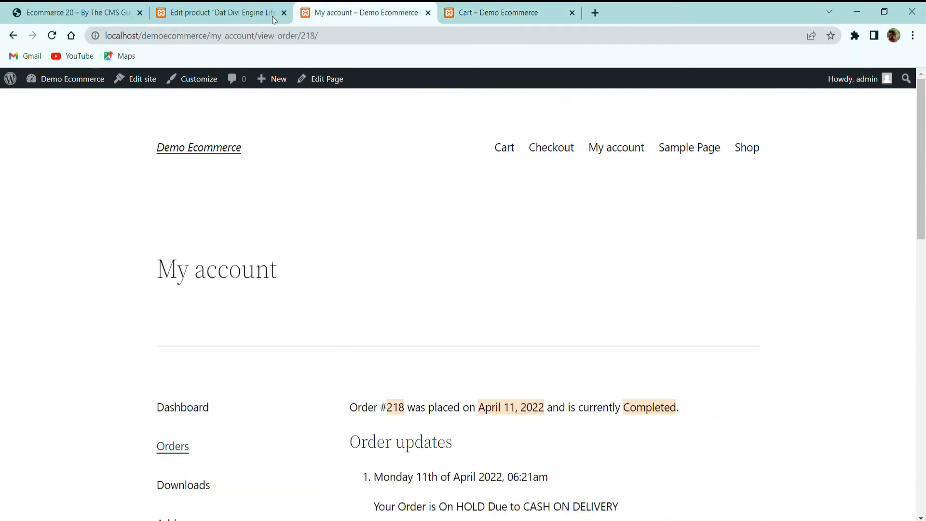
pyautogui.click(234, 14)
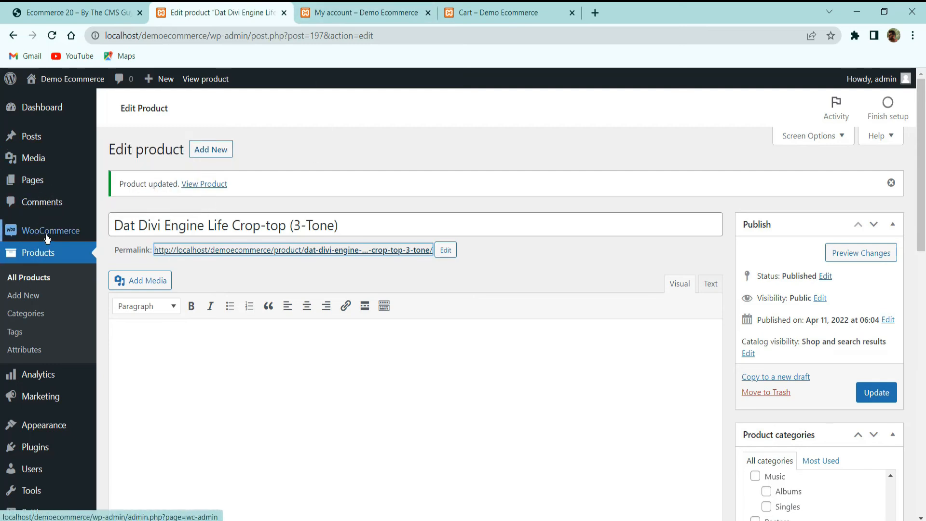
pyautogui.moveTo(44, 233)
pyautogui.click(117, 302)
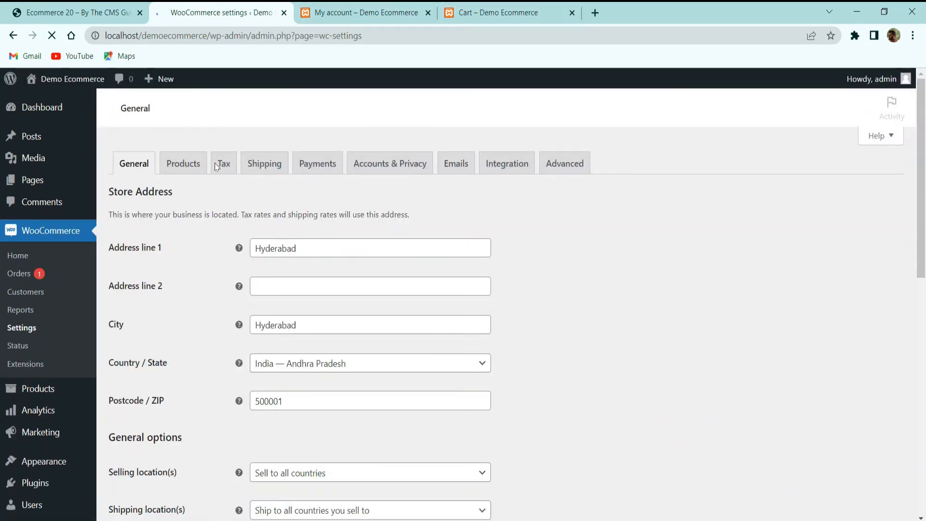
pyautogui.click(224, 163)
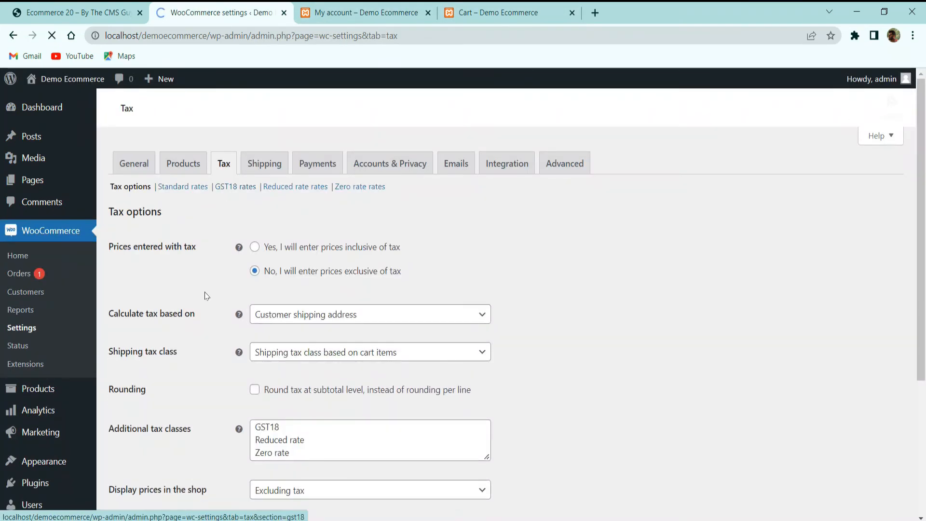
pyautogui.scroll(-4, 198, 304)
pyautogui.click(278, 291)
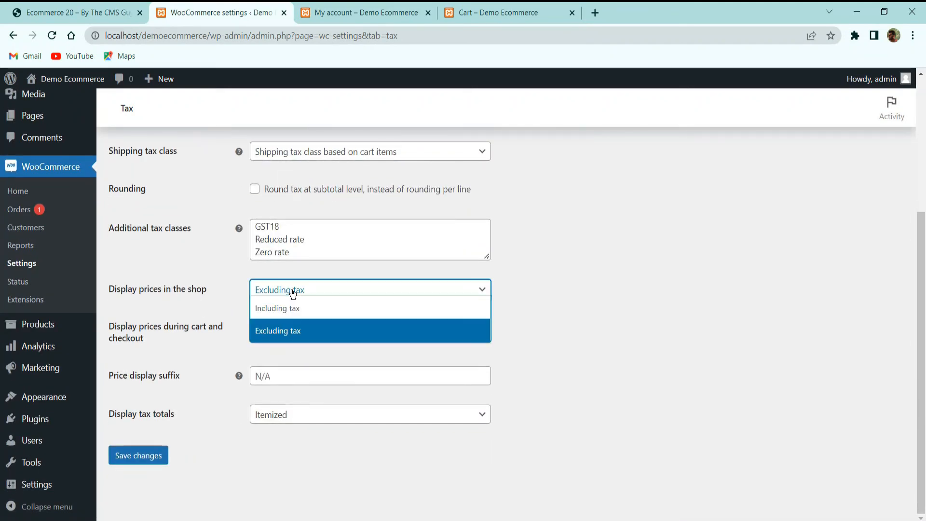
pyautogui.click(285, 308)
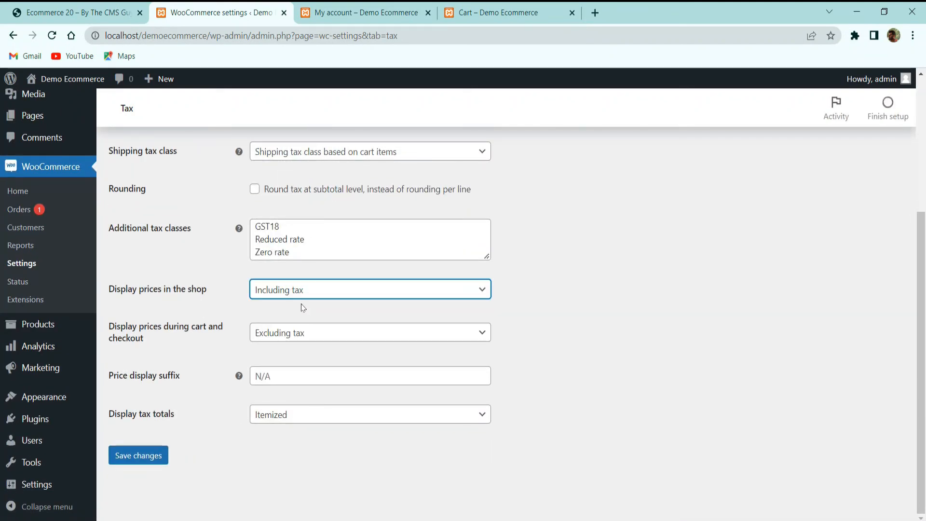
pyautogui.click(138, 455)
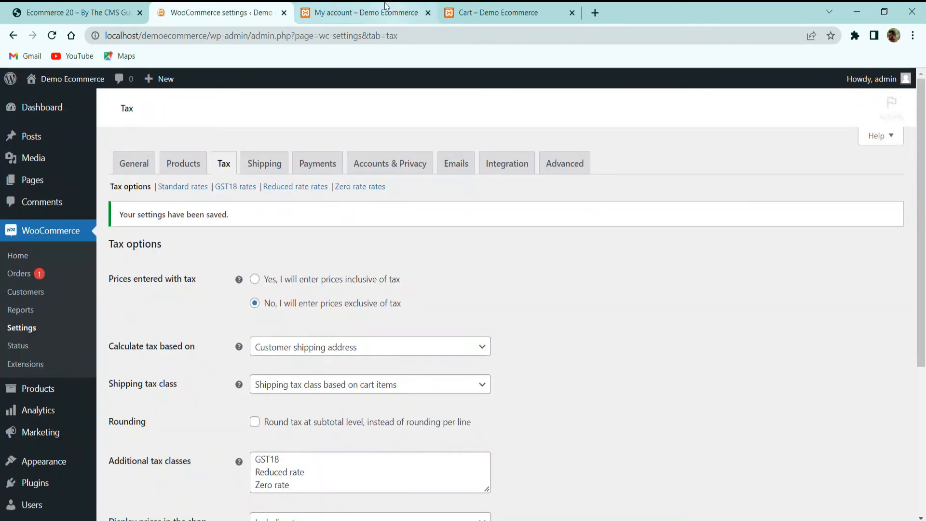
# Step: Open the Large crop-top's product page from the cart and check the prices it displays
pyautogui.click(387, 9)
pyautogui.scroll(-4, 455, 268)
pyautogui.click(468, 6)
pyautogui.scroll(-4, 389, 283)
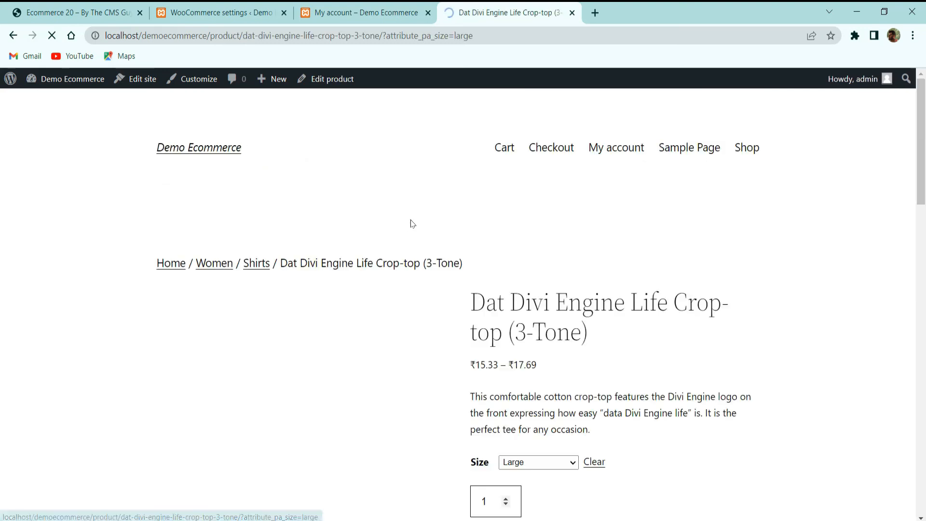
pyautogui.scroll(-3, 419, 228)
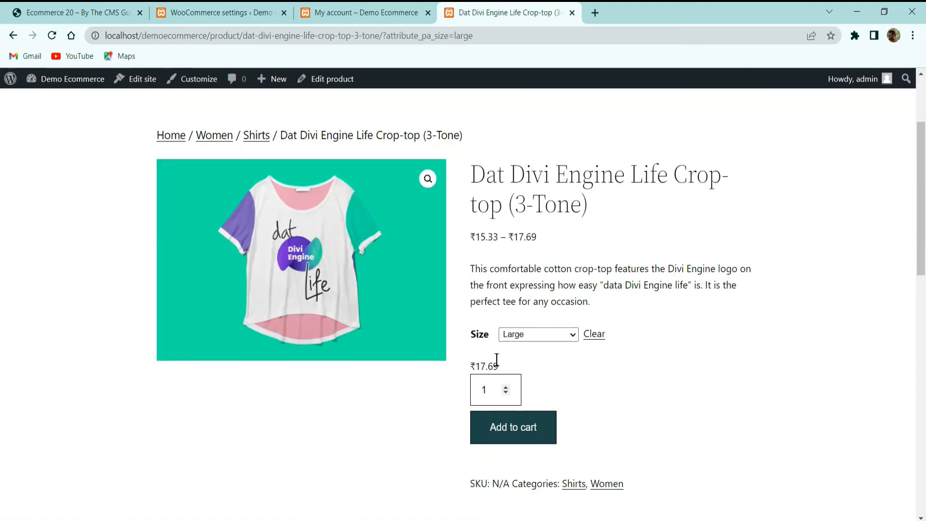